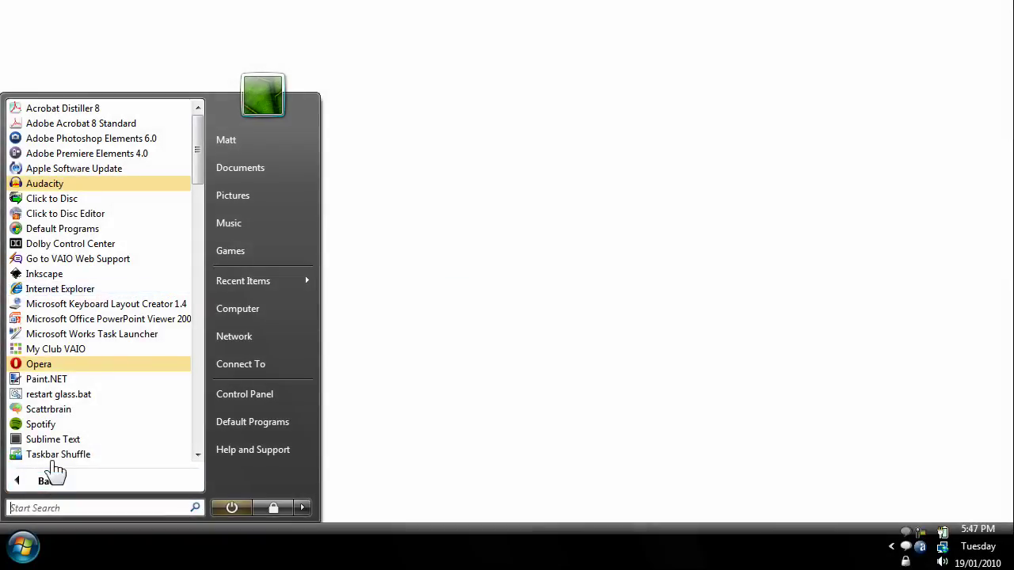
- Open the 26th seaward licensing round page at og.decc.gov.uk in Internet Explorer
click(79, 295)
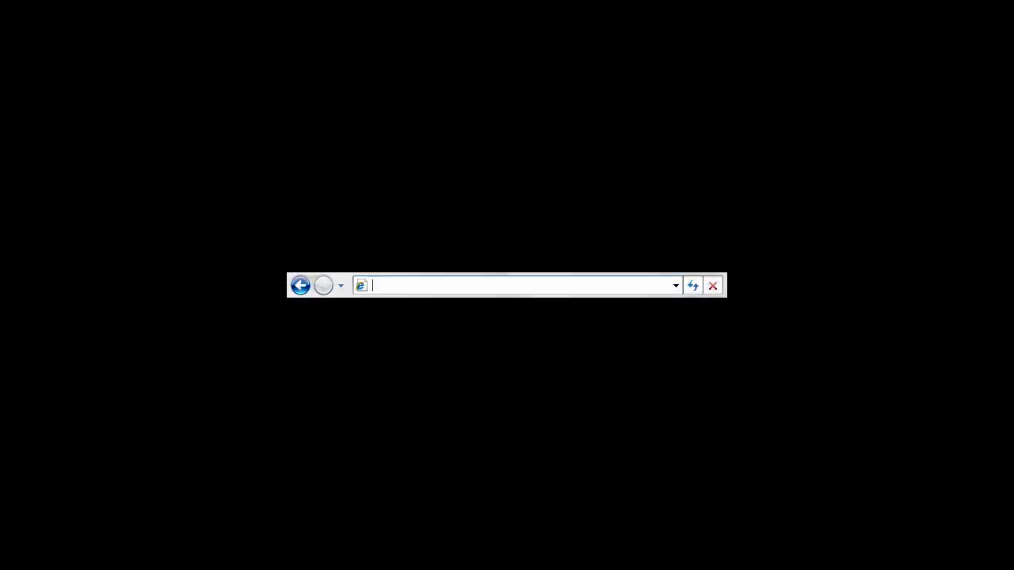
text(http)
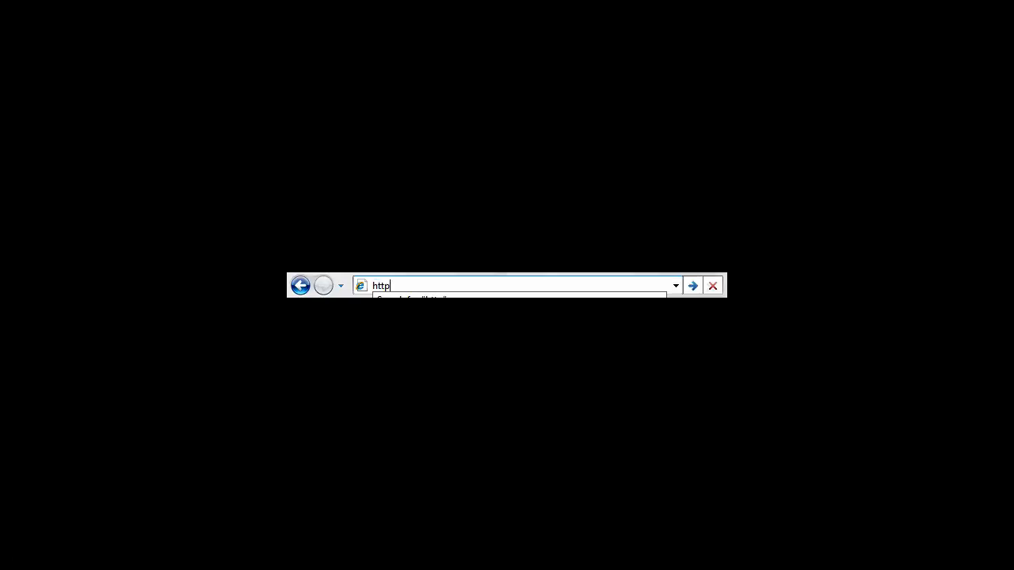
text(s://www.)
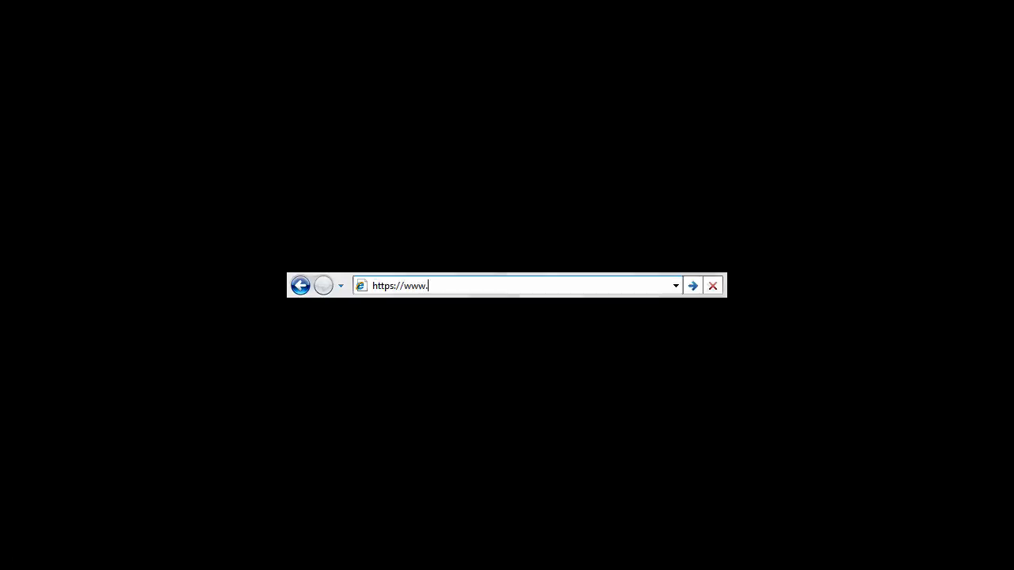
text(og.decc.gov.uk/upstr)
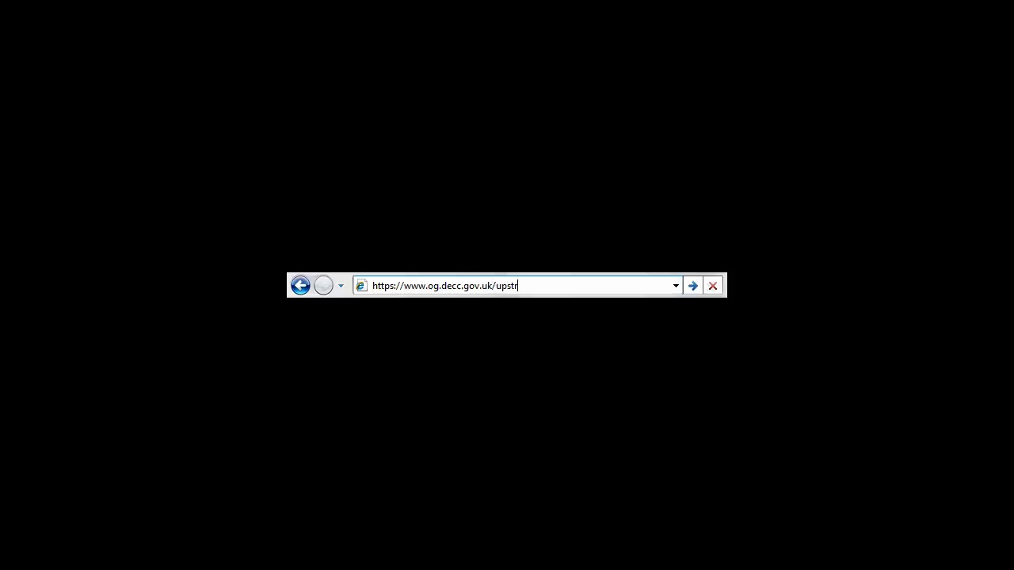
text(eam/licensing/26_rnd/index.htm)
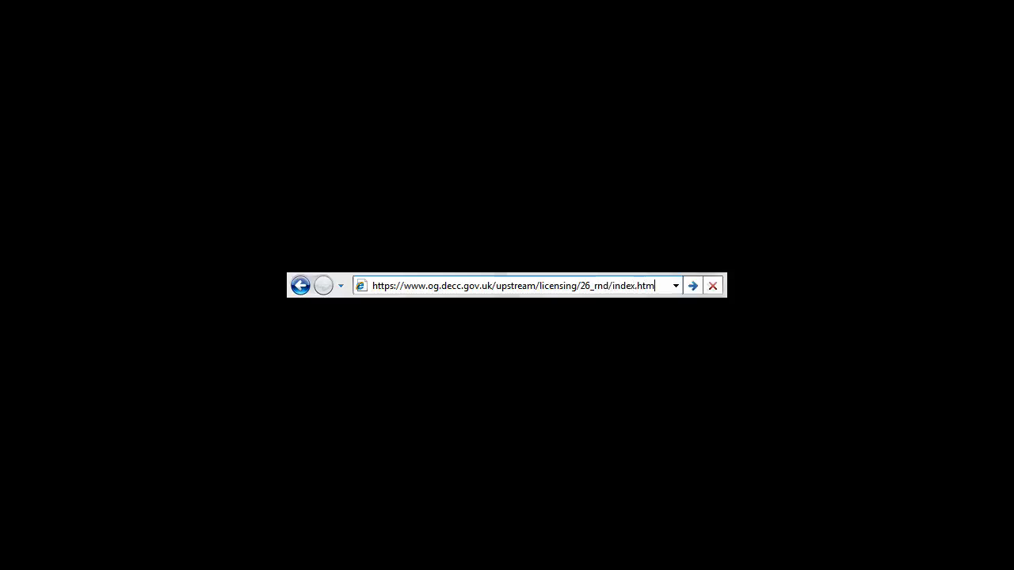
key(Return)
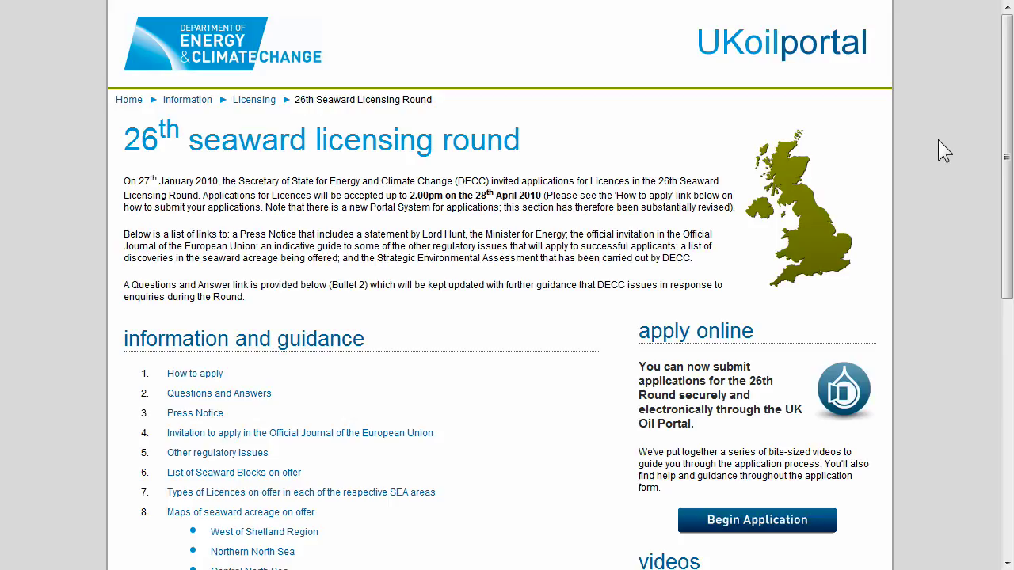
- Begin an online application from the round page to reach the LARRY log-in form
click(750, 523)
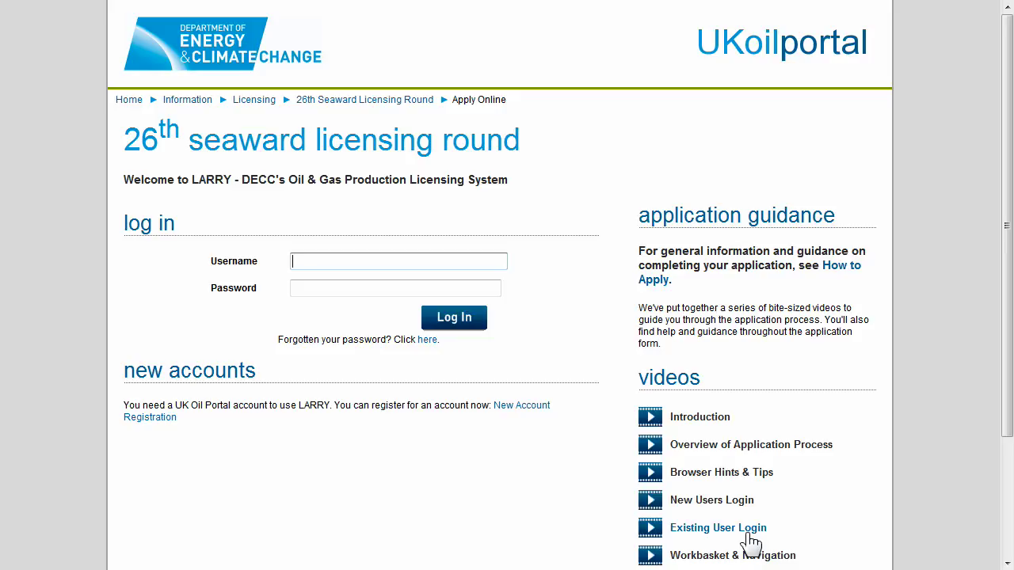
- Start a new account registration and enter the user's e-mail address twice
click(526, 407)
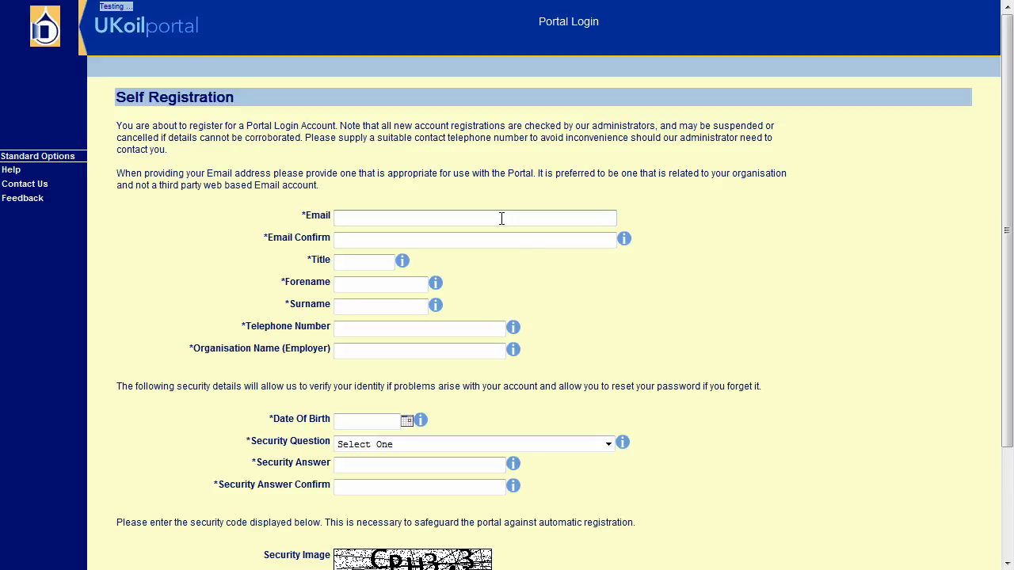
text(john.smith@example.com)
click(464, 237)
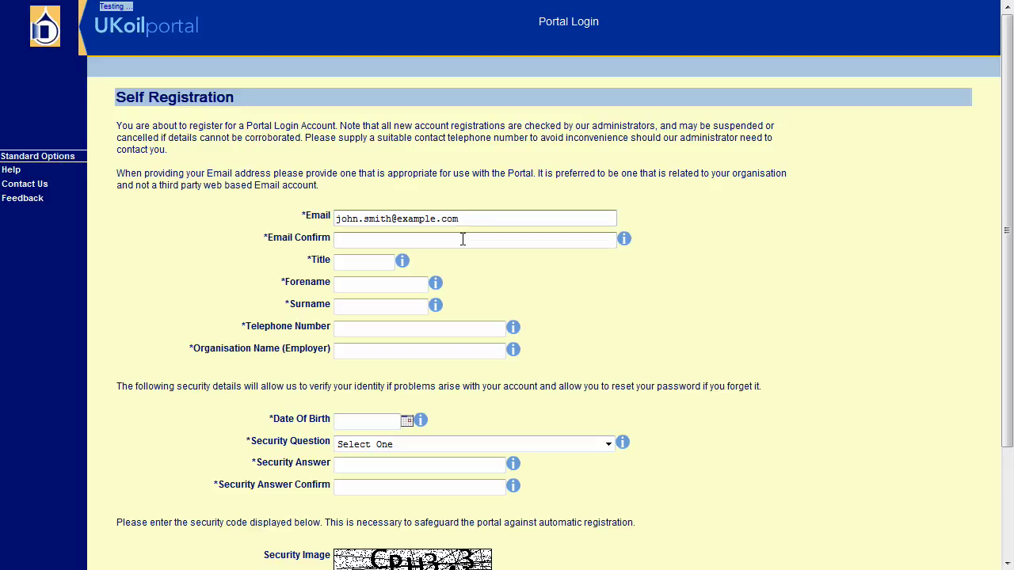
click(463, 240)
text(john.smith@ex)
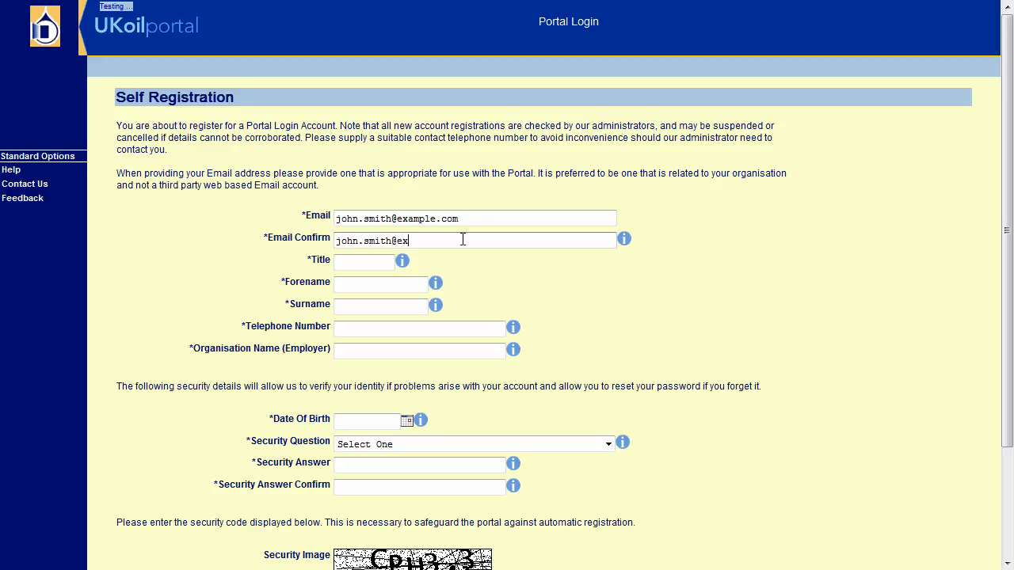
text(ample.com)
- Fill in the title Mr and the user's forename and surname
key(Tab)
text(Mr)
key(Tab)
text(John)
key(Tab)
text(Smith)
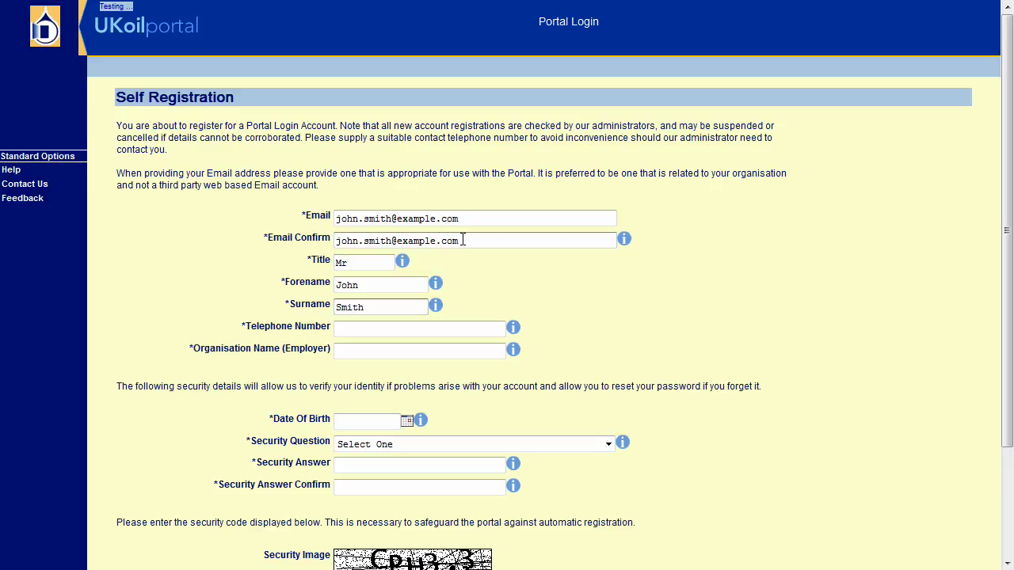
key(Tab)
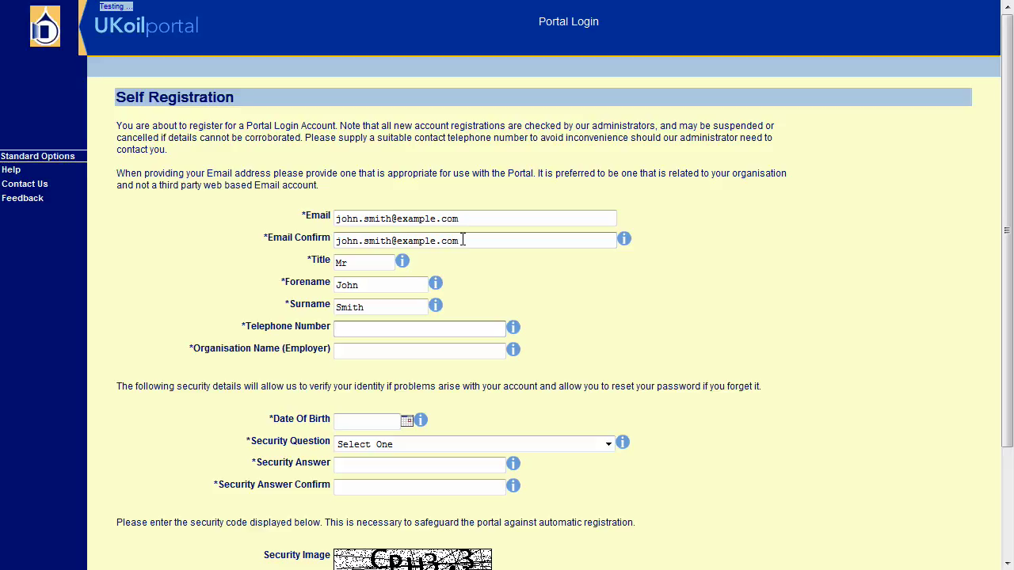
- Enter the user's telephone number with the +36 (0) international prefix
text(+36 (0)1 12345678)
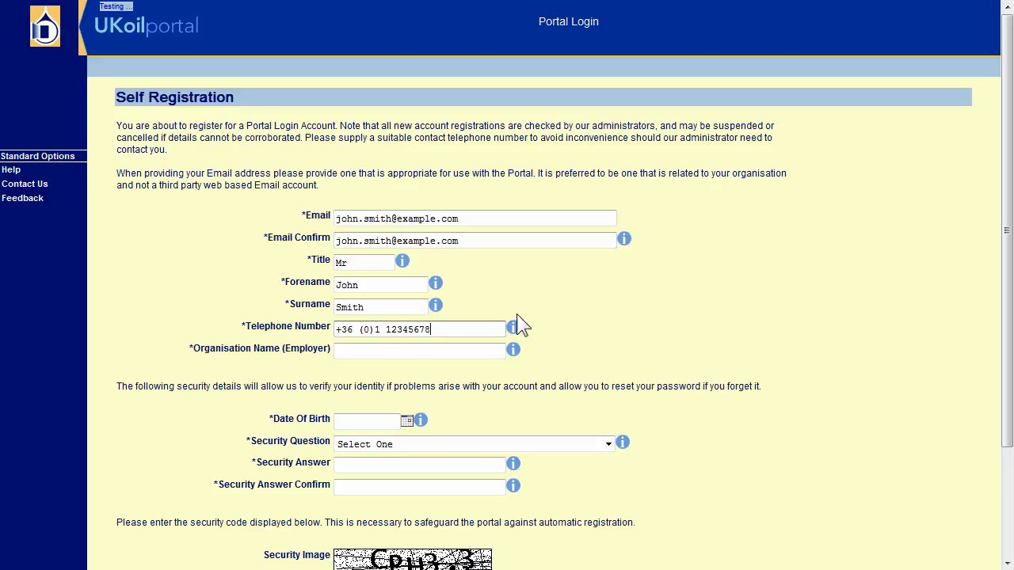
- Enter the user's date of birth
mouse_move(513, 330)
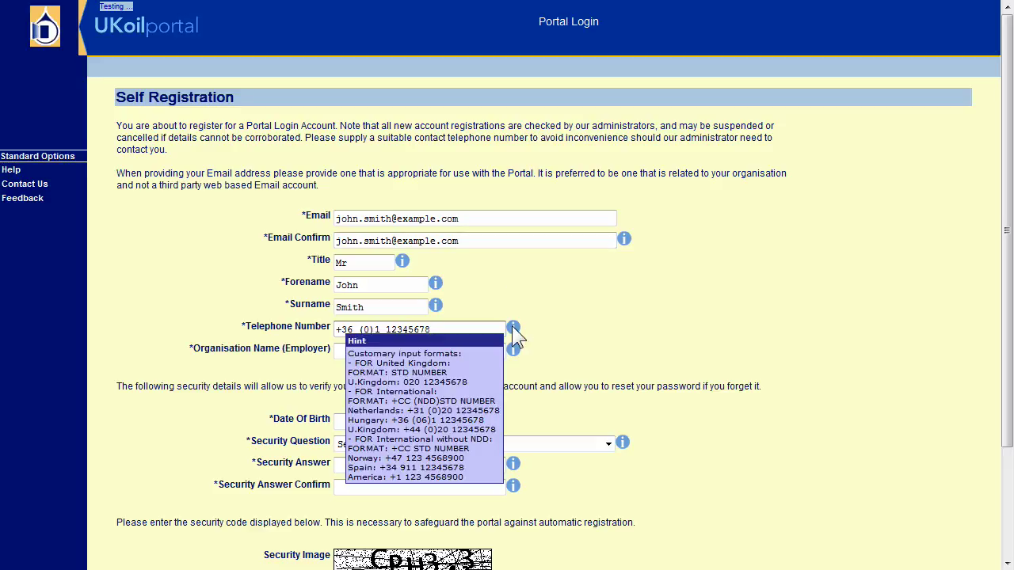
click(369, 419)
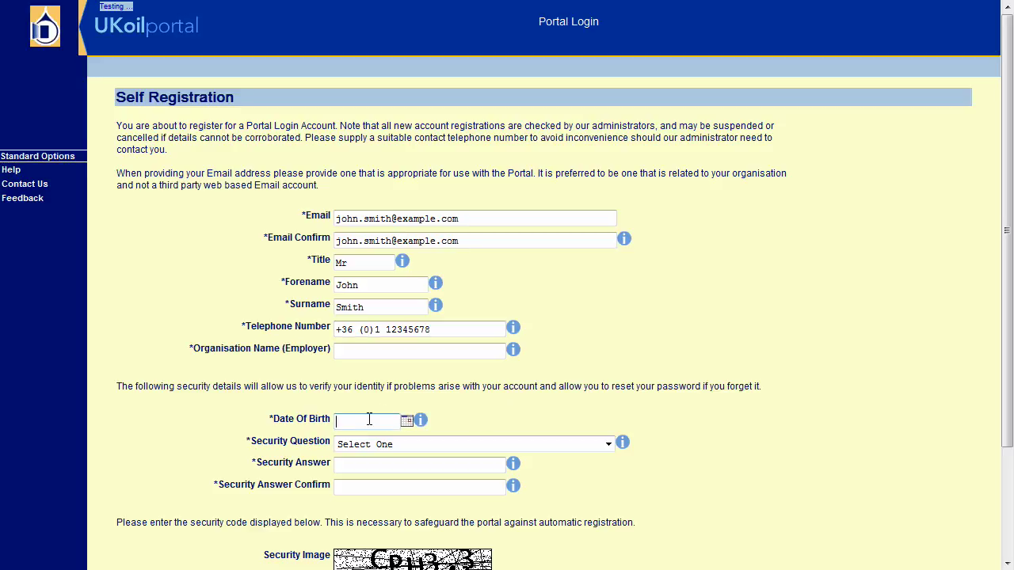
text(23/12/1983)
click(406, 422)
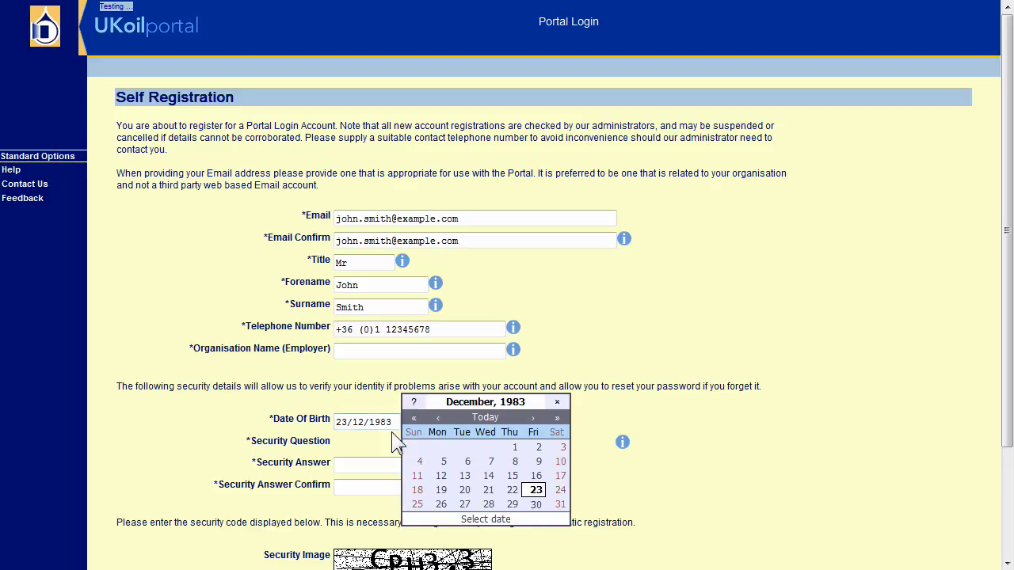
click(372, 401)
- Choose the first-school security question and type its answer twice
click(384, 445)
click(388, 472)
text(smithfield)
key(Tab)
text(smithfield)
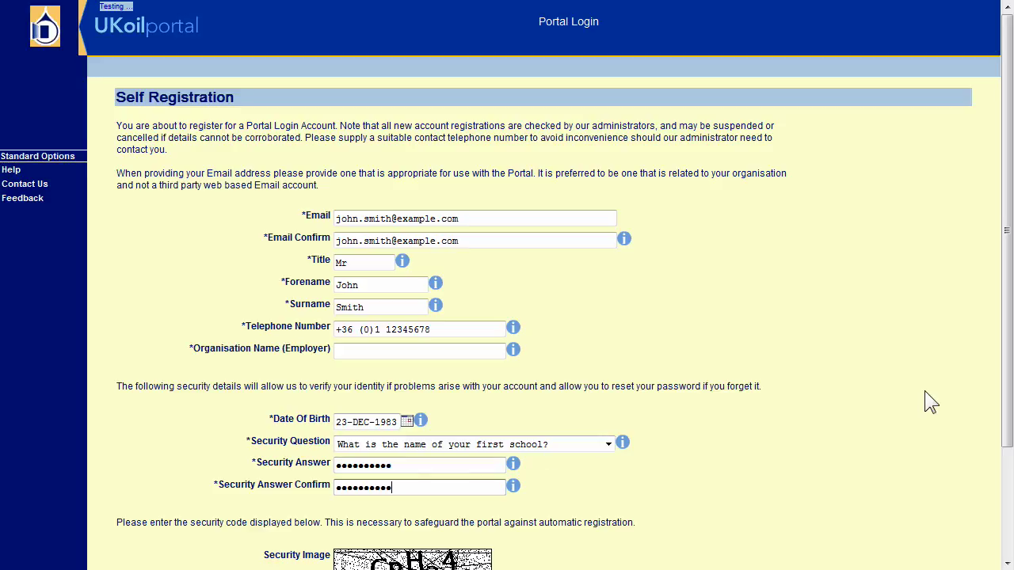
- Get a new security image, enter its code and submit the registration
scroll(1005, 368, down, 3)
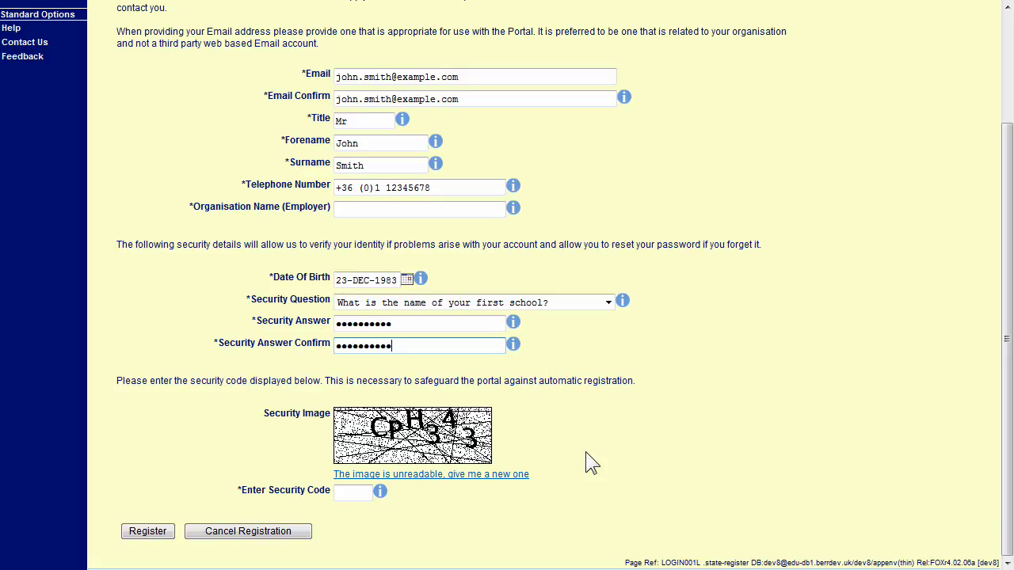
click(469, 477)
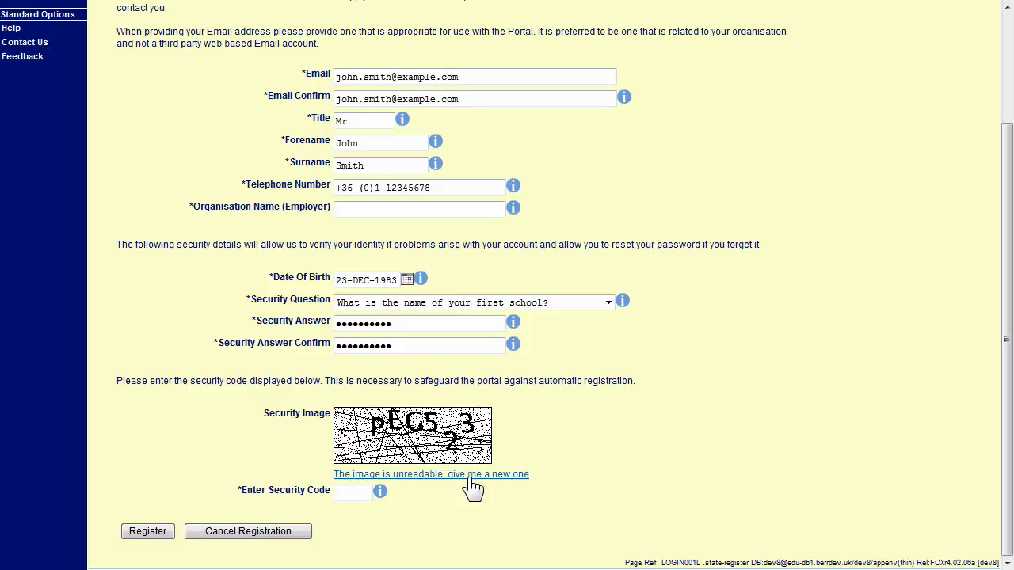
click(353, 493)
text(PEG523)
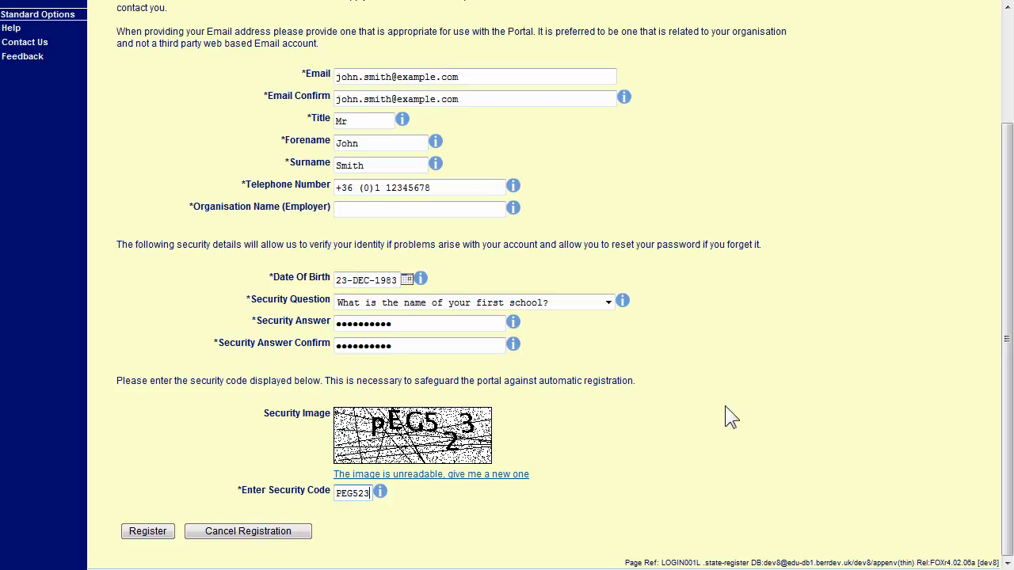
click(145, 532)
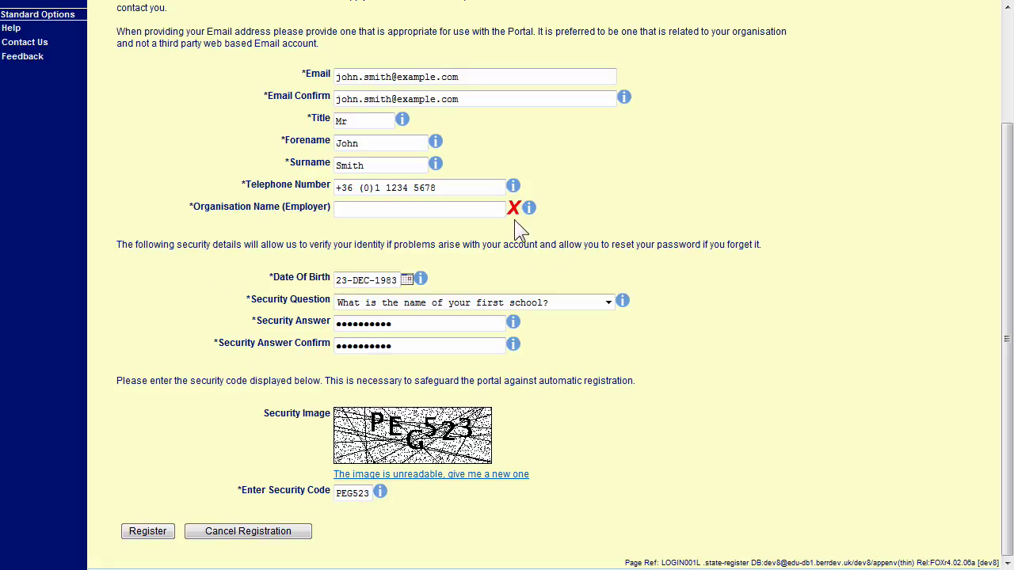
- Fill in the organisation name 'Example, Ltd' and resubmit the registration
mouse_move(511, 204)
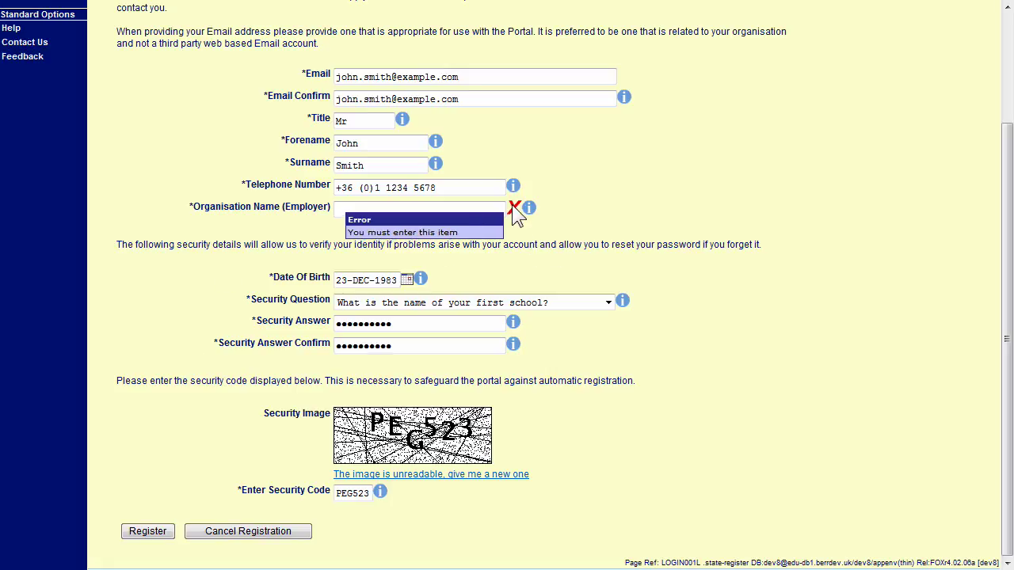
text(Example, Ltd)
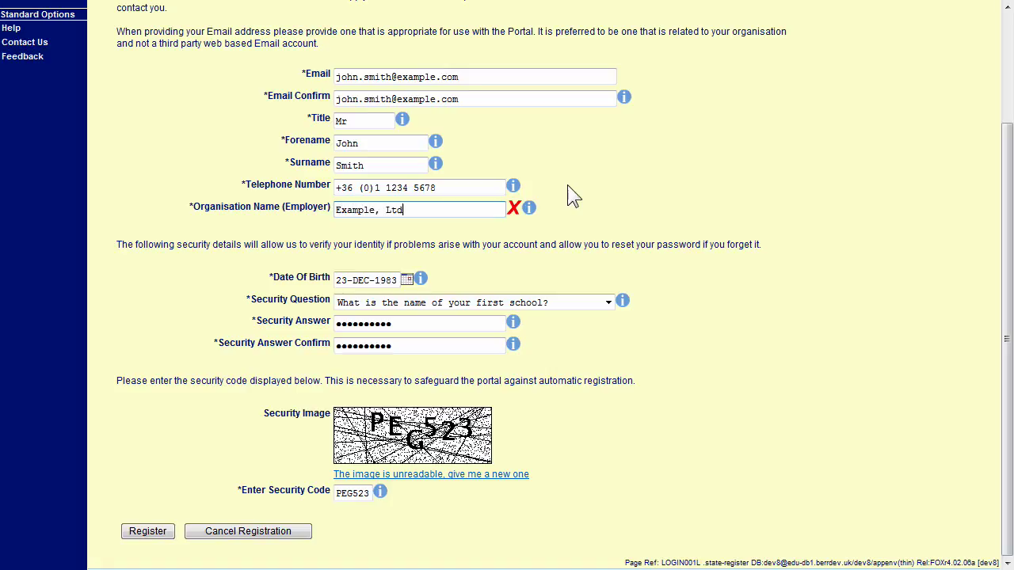
click(154, 535)
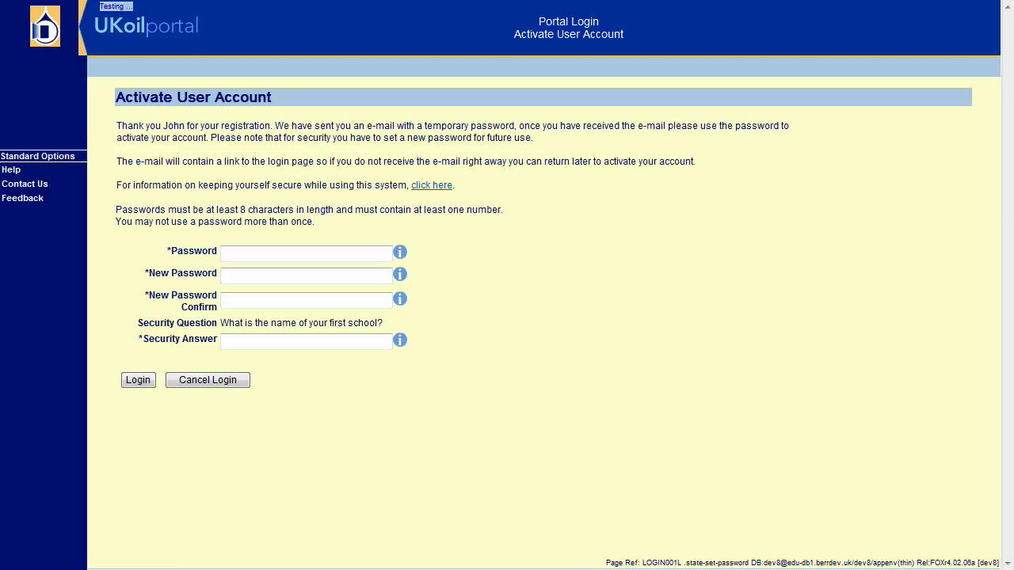
- Enter the emailed temporary password, a confirmed new password and the security answer
key(Tab)
text(p)
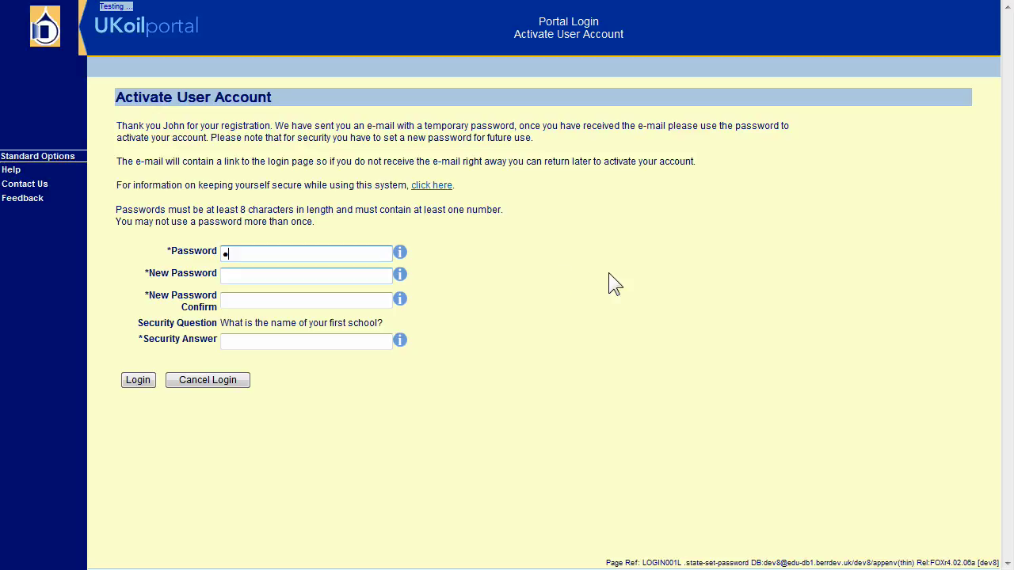
text(asswor)
key(Tab)
text(passwor)
key(Tab)
text(passwor)
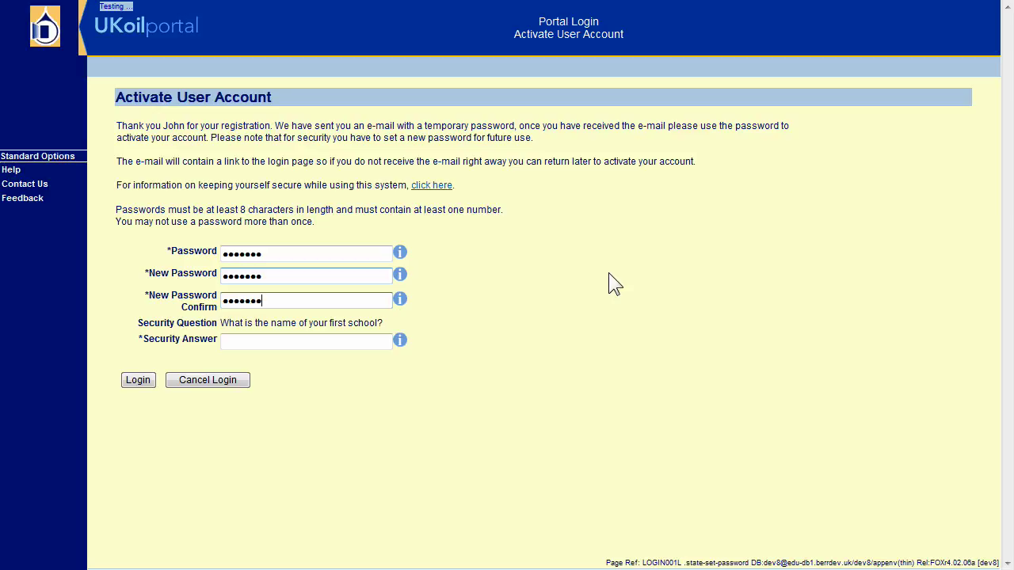
key(Tab)
text(school)
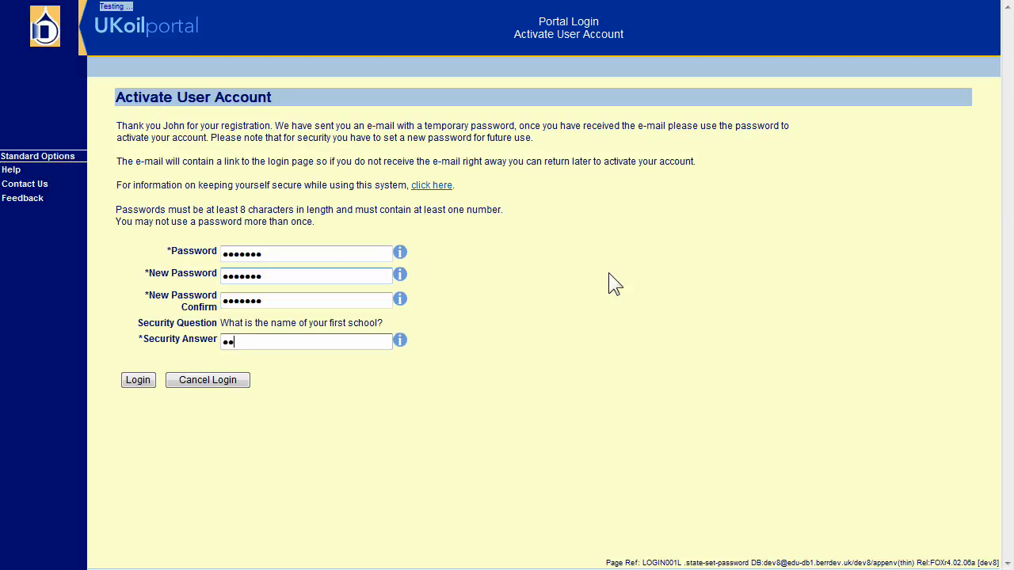
text(name)
- Activate the account to open its Workbasket, then log out
click(152, 378)
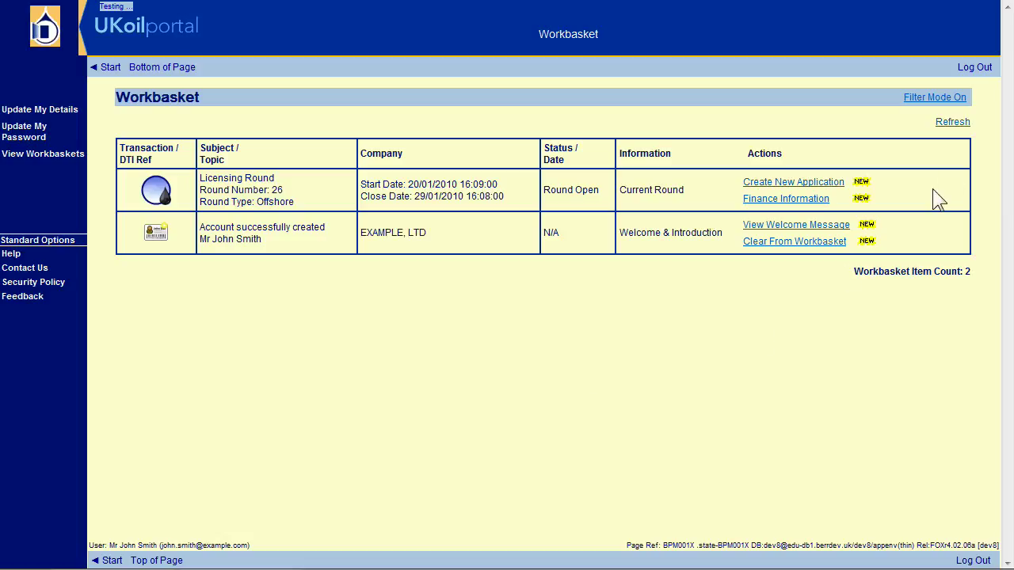
click(978, 68)
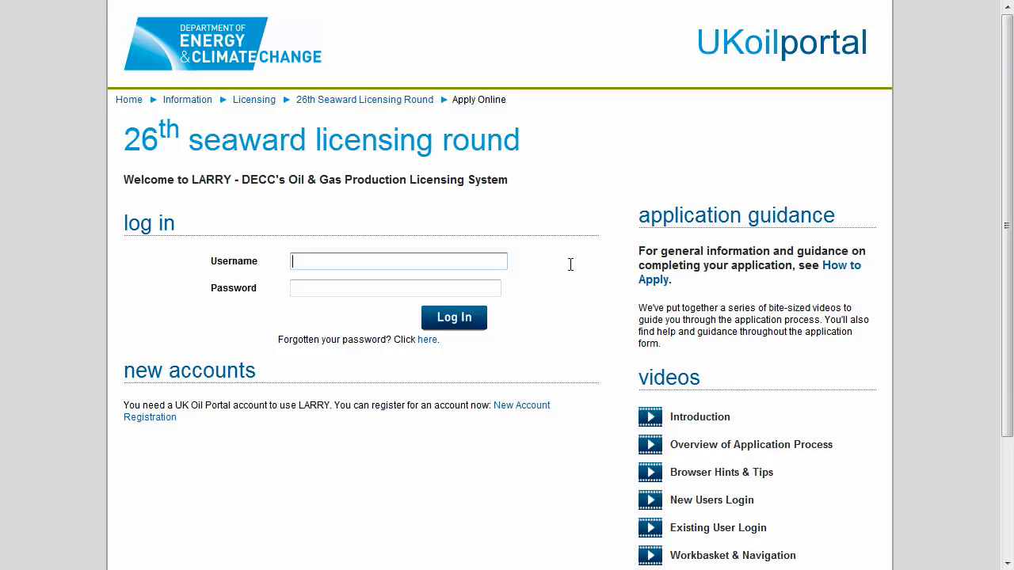
- Log in again with the new account's e-mail and password, then re-enter the password on the activation form
text(john.smith@example.com)
key(Tab)
text(•••••••)
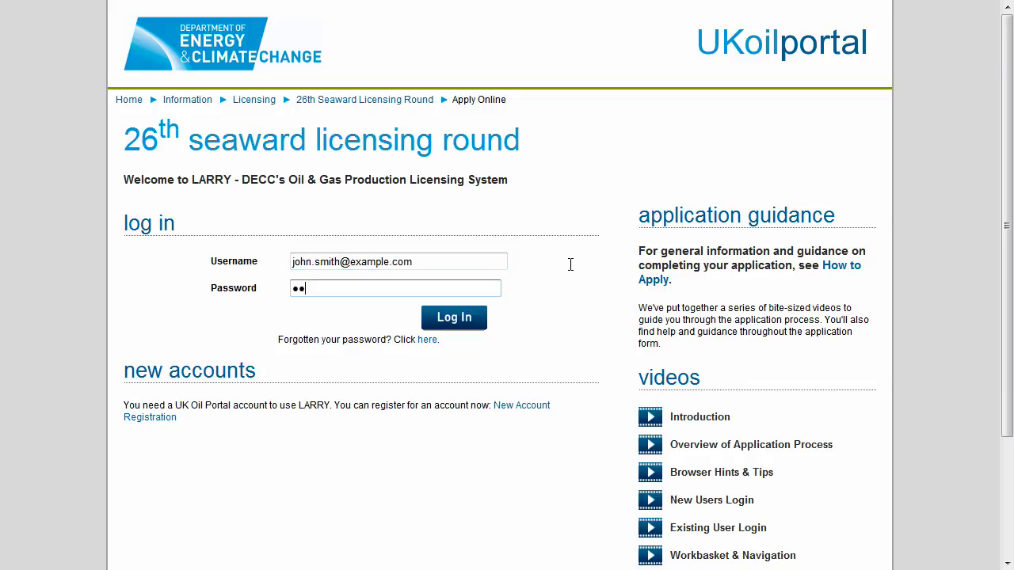
click(467, 326)
click(290, 251)
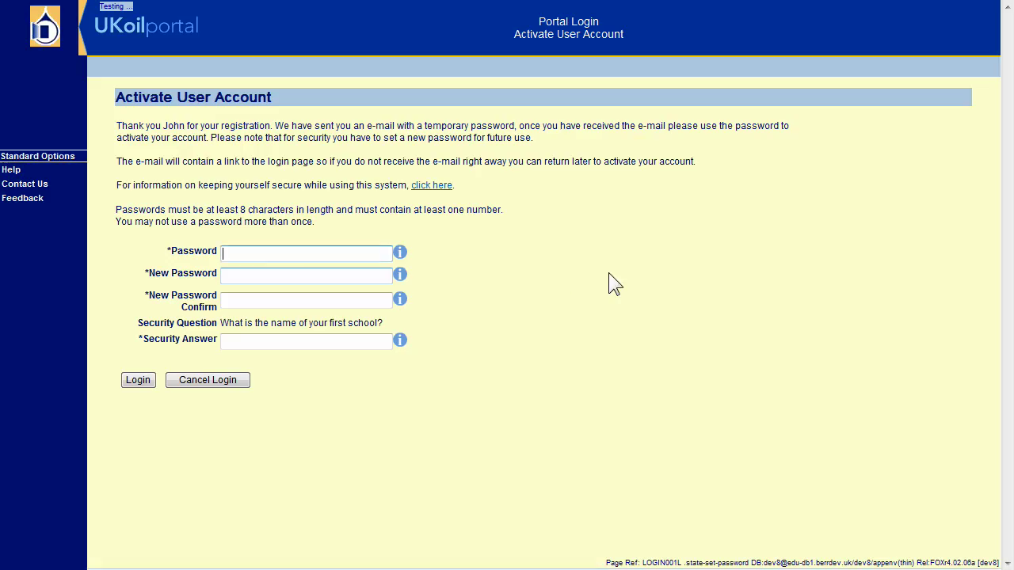
text(••••••)
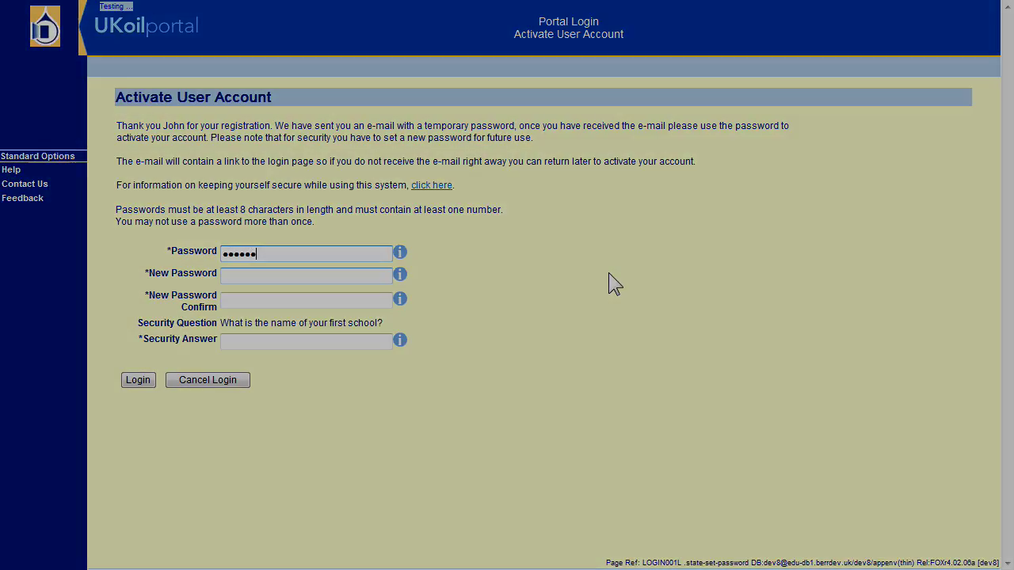